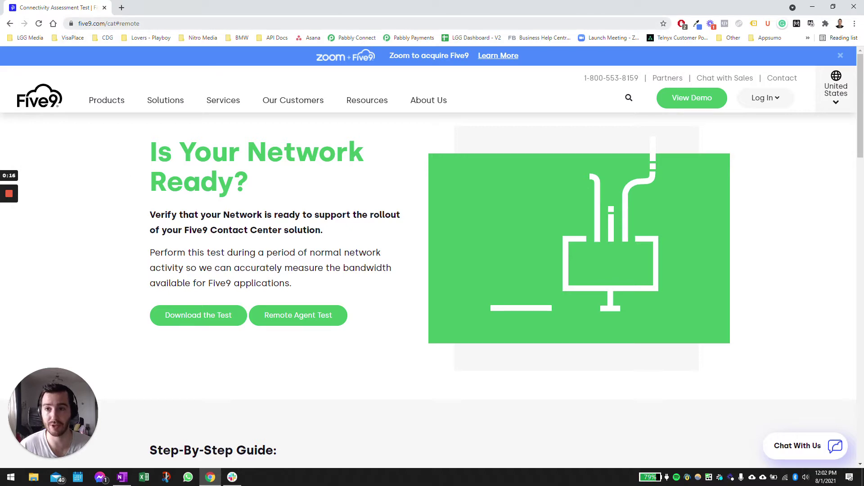
- Scroll down the Five9 page to the Remote Agent Test section
{"action": "left_click", "coordinate": [109, 23]}
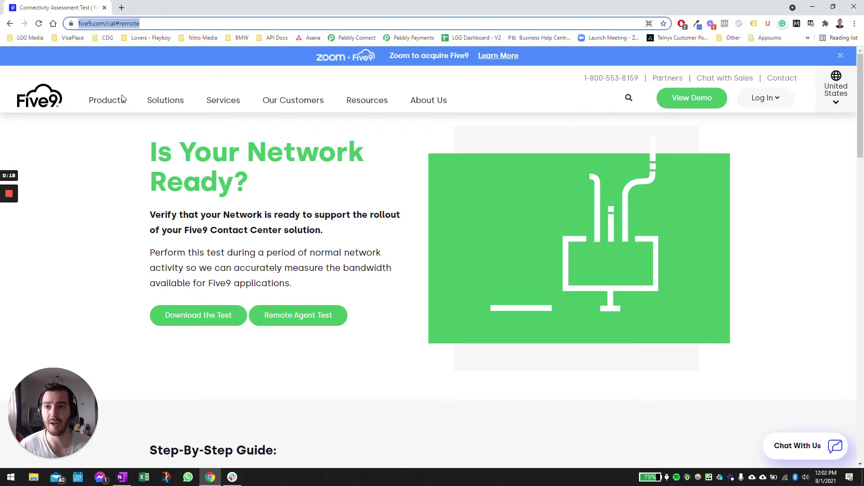
{"action": "left_click", "coordinate": [58, 168]}
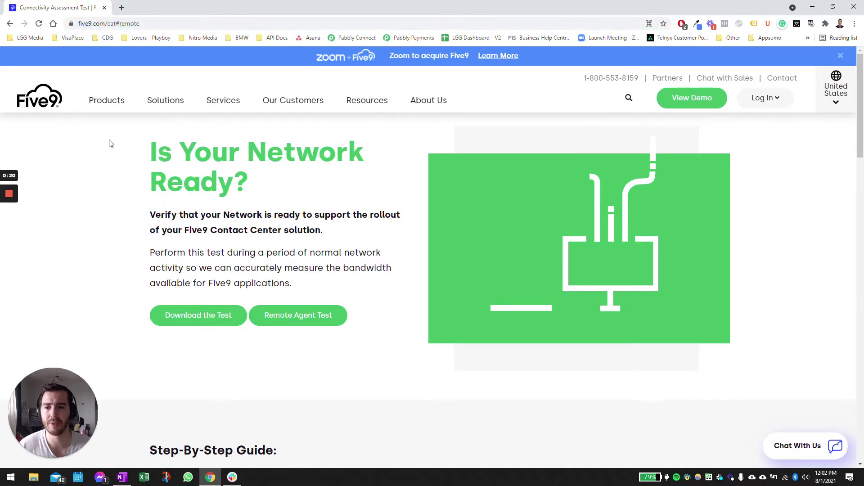
{"action": "scroll", "coordinate": [135, 158], "scroll_direction": "down", "scroll_amount": 5}
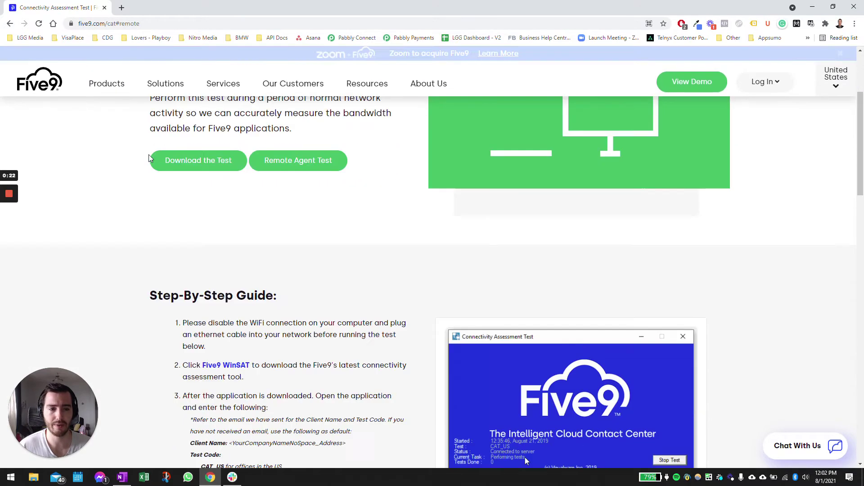
{"action": "scroll", "coordinate": [151, 158], "scroll_direction": "down", "scroll_amount": 6}
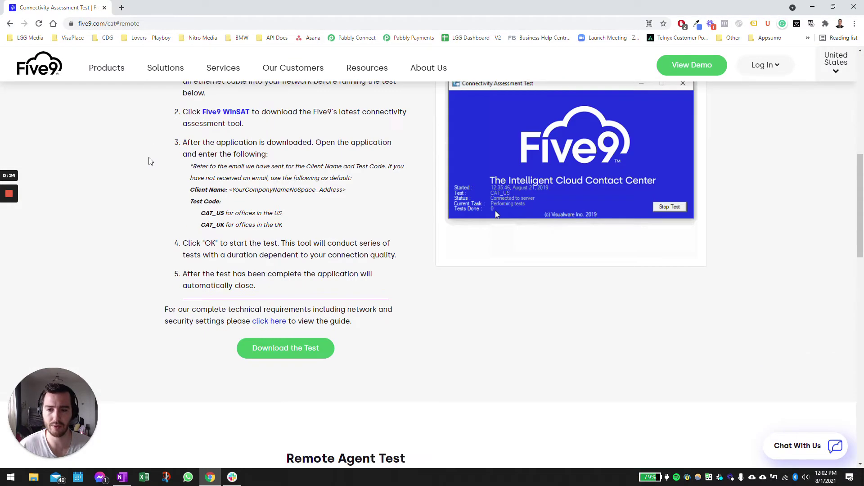
{"action": "scroll", "coordinate": [151, 155], "scroll_direction": "down", "scroll_amount": 5}
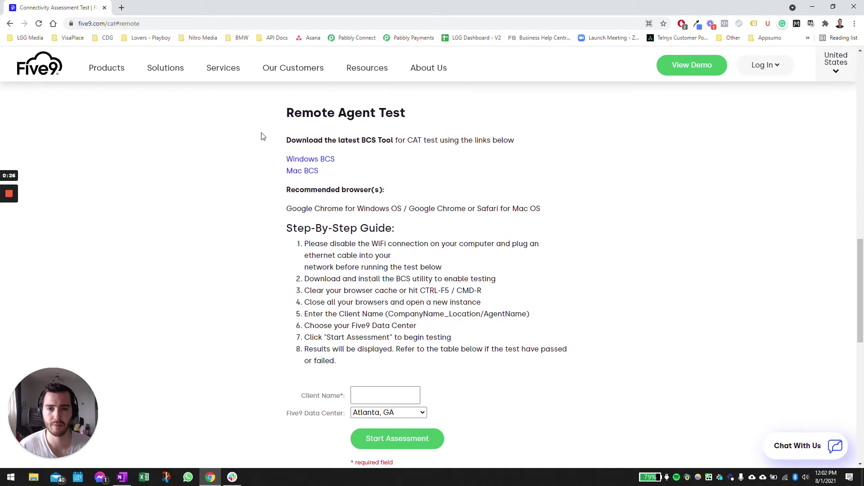
- Highlight the Remote Agent Test heading and follow the Mac BCS link
{"action": "left_click_drag", "start_coordinate": [293, 113], "coordinate": [405, 114]}
{"action": "double_click", "coordinate": [392, 112]}
{"action": "left_click", "coordinate": [391, 112]}
{"action": "left_click", "coordinate": [251, 121]}
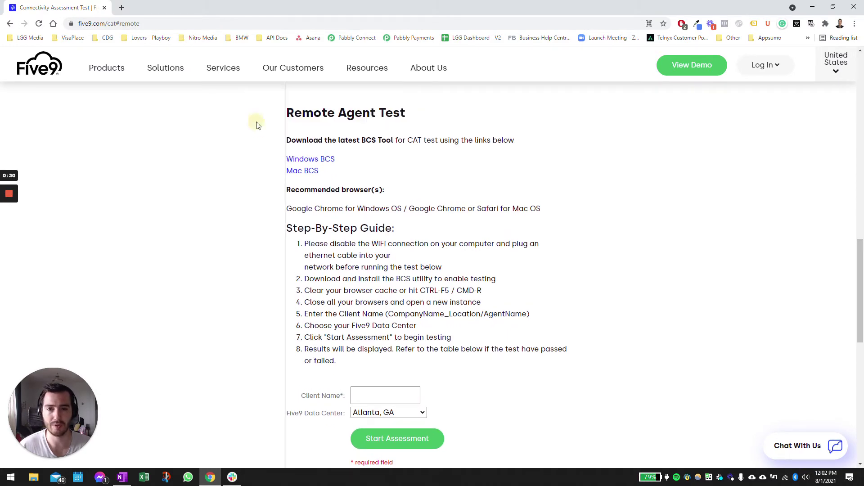
{"action": "left_click", "coordinate": [313, 171]}
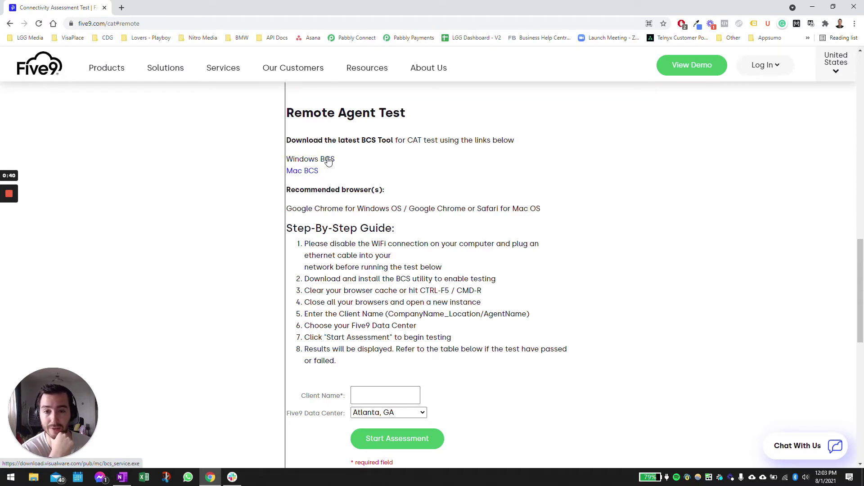
- Save the Windows BCS tool as bcs_service on the Desktop, overwriting the existing file
{"action": "left_click", "coordinate": [330, 162]}
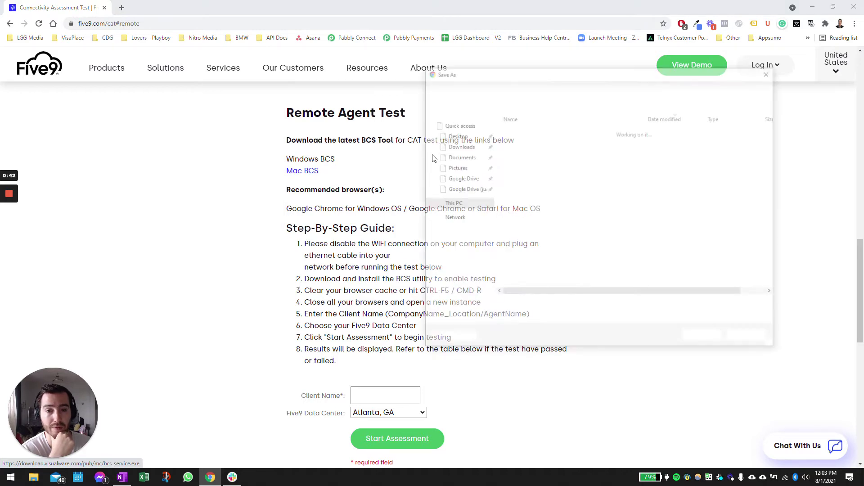
{"action": "left_click", "coordinate": [533, 131]}
{"action": "left_click", "coordinate": [704, 337]}
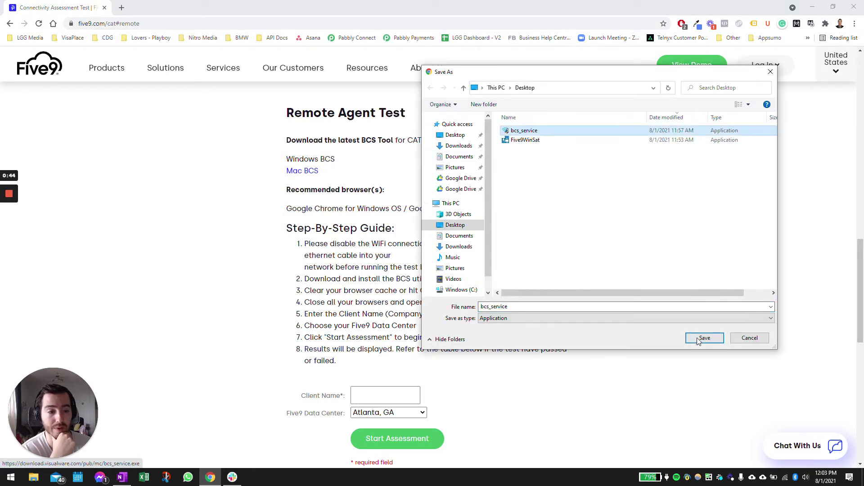
{"action": "left_click", "coordinate": [449, 243]}
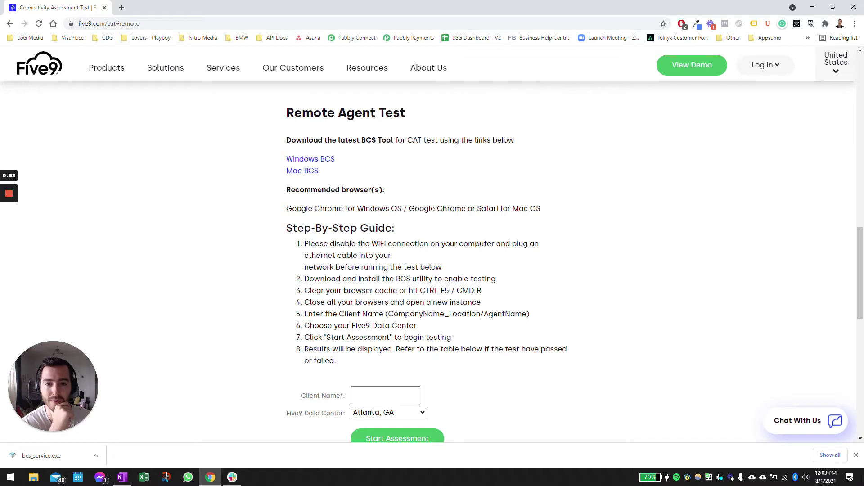
- Enter the client name as company name plus the agent's e-mail, taken from the saved suggestion
{"action": "scroll", "coordinate": [397, 330], "scroll_direction": "down", "scroll_amount": 1}
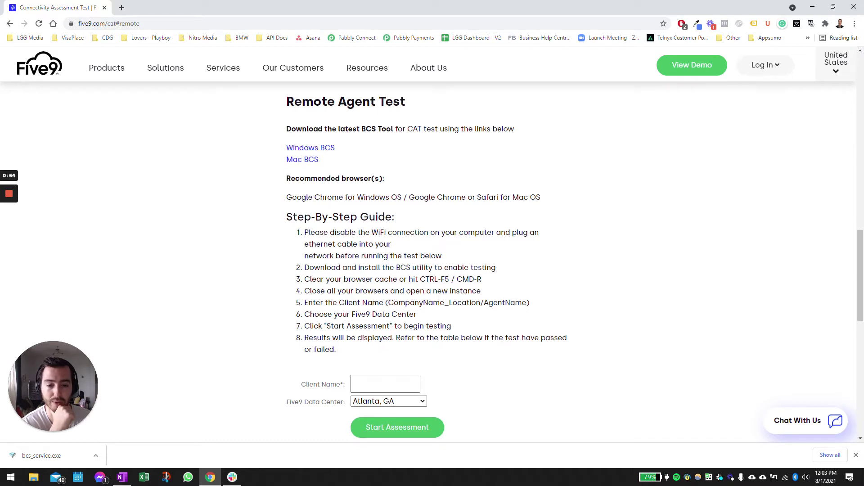
{"action": "left_click", "coordinate": [361, 384]}
{"action": "left_click", "coordinate": [376, 402]}
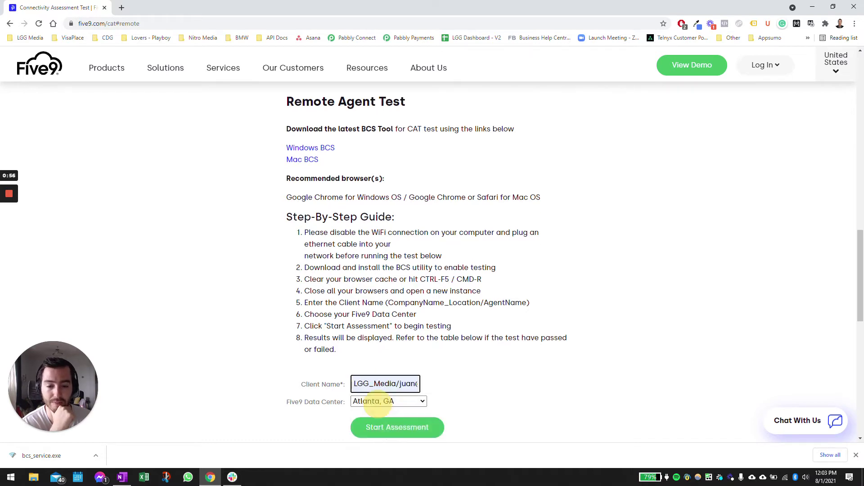
{"action": "left_click", "coordinate": [355, 384]}
{"action": "left_click_drag", "start_coordinate": [358, 383], "coordinate": [395, 383]}
{"action": "left_click", "coordinate": [388, 383]}
{"action": "left_click", "coordinate": [401, 383]}
{"action": "left_click_drag", "start_coordinate": [401, 384], "coordinate": [436, 385]}
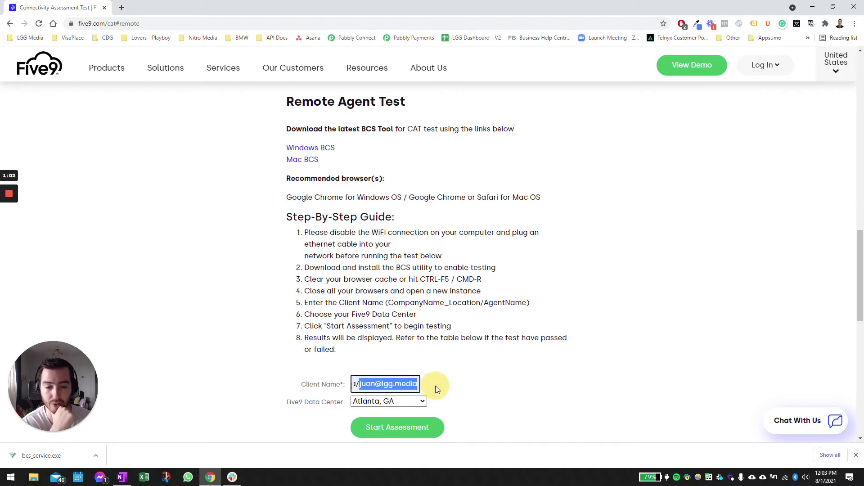
{"action": "key", "text": "BackSpace"}
{"action": "type", "text": "juan"}
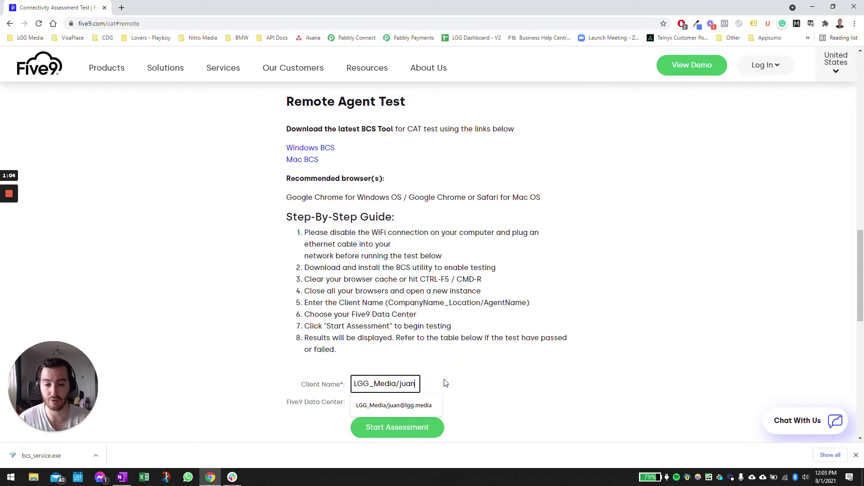
{"action": "left_click", "coordinate": [410, 405]}
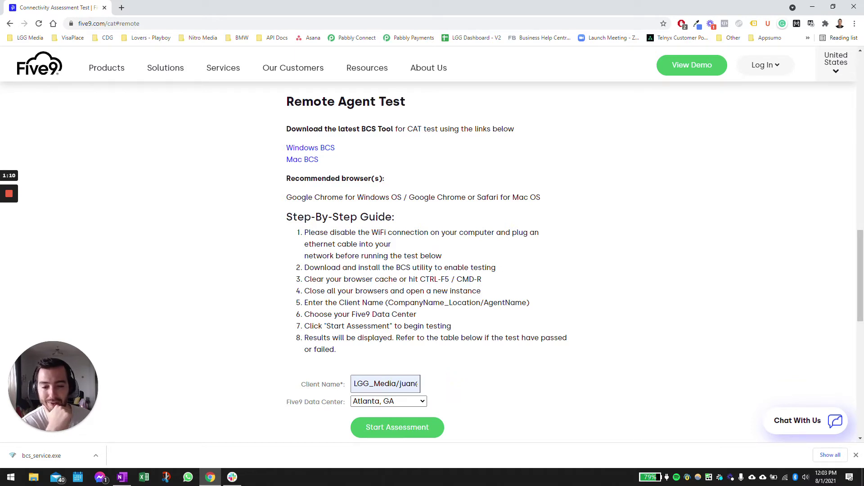
- Check the Five9 Data Center list and leave Atlanta, GA selected
{"action": "scroll", "coordinate": [306, 395], "scroll_direction": "down", "scroll_amount": 1}
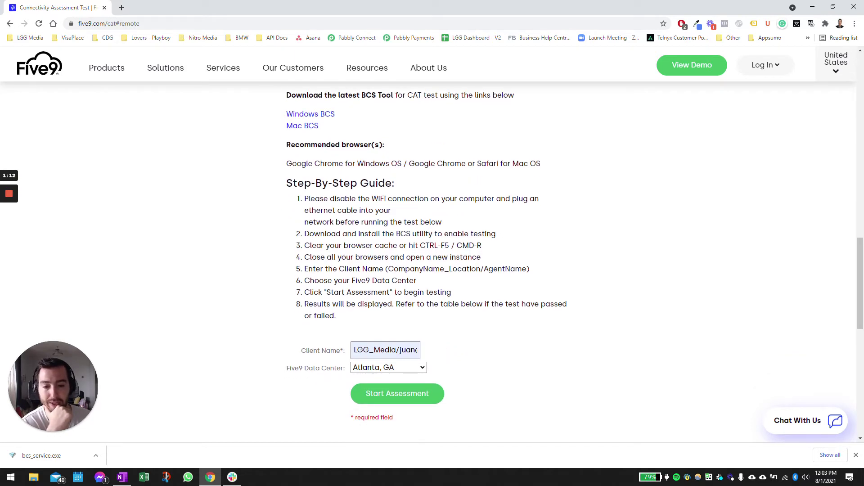
{"action": "left_click_drag", "start_coordinate": [290, 369], "coordinate": [345, 368]}
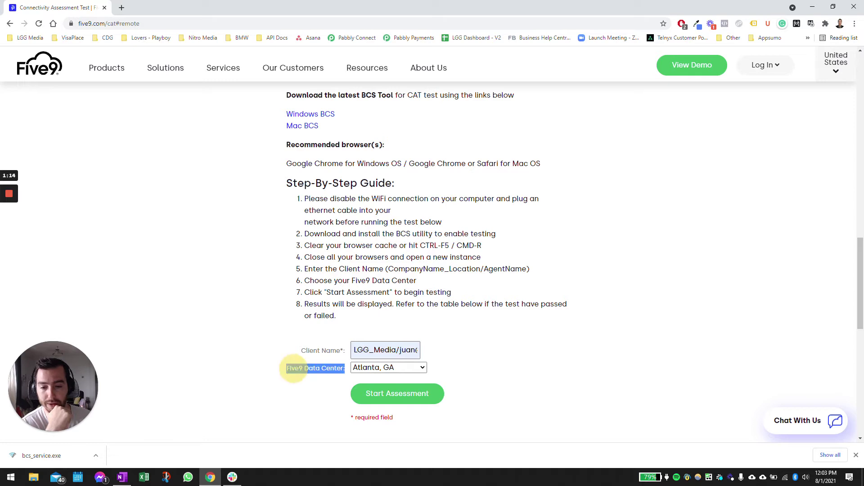
{"action": "left_click", "coordinate": [377, 368]}
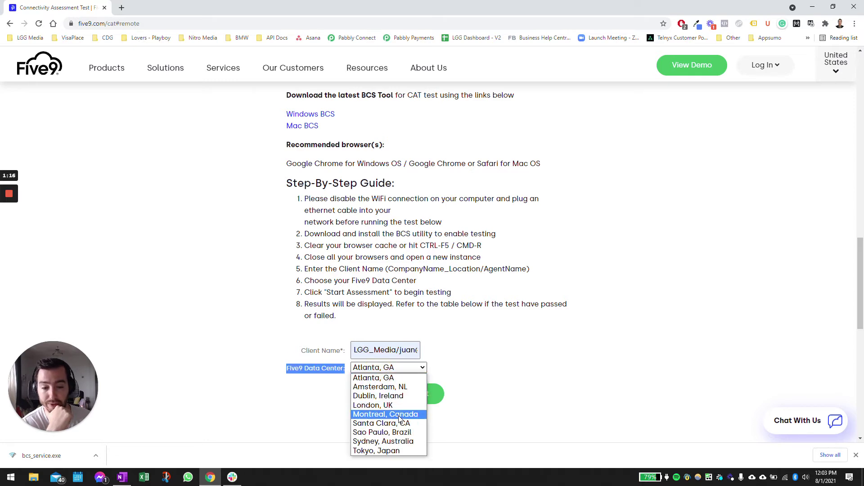
{"action": "left_click", "coordinate": [531, 347]}
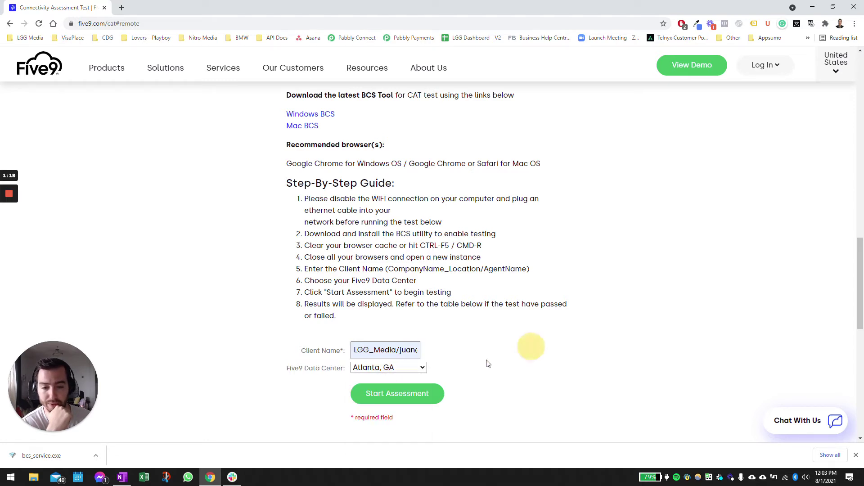
- Start the assessment, follow its progress ring, and dismiss the download notice
{"action": "left_click", "coordinate": [398, 394]}
{"action": "scroll", "coordinate": [373, 355], "scroll_direction": "up", "scroll_amount": 4}
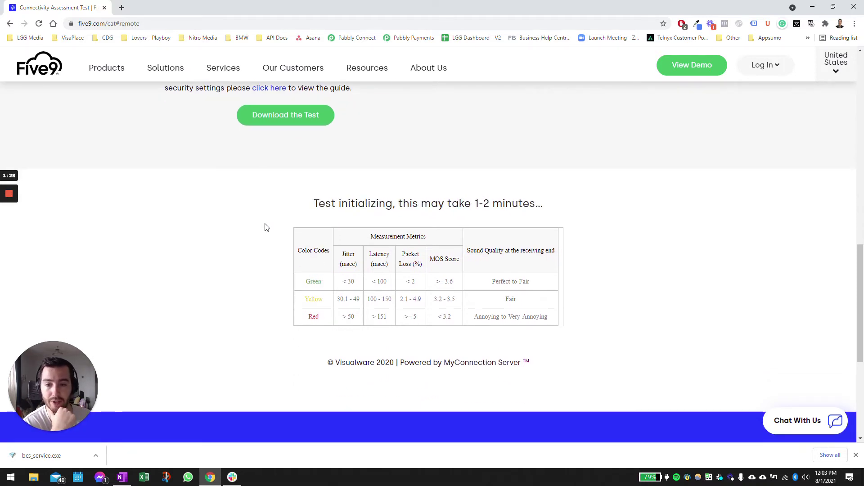
{"action": "scroll", "coordinate": [266, 228], "scroll_direction": "down", "scroll_amount": 2}
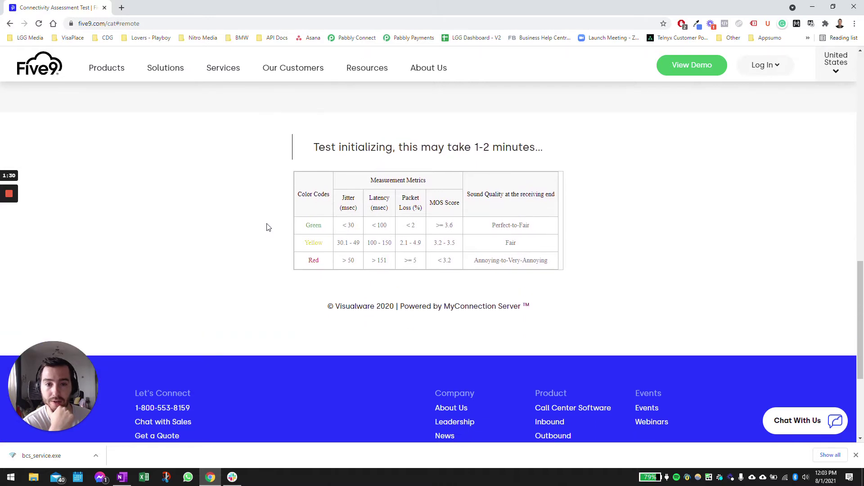
{"action": "scroll", "coordinate": [271, 231], "scroll_direction": "down", "scroll_amount": 1}
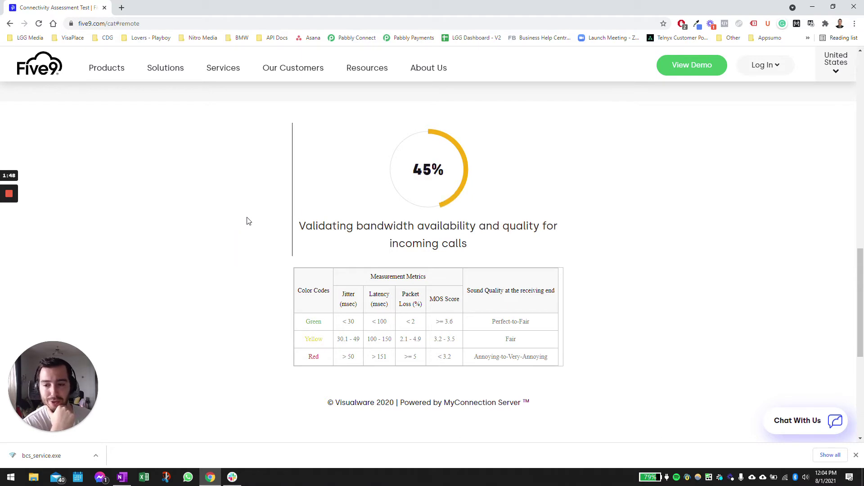
{"action": "left_click", "coordinate": [856, 455]}
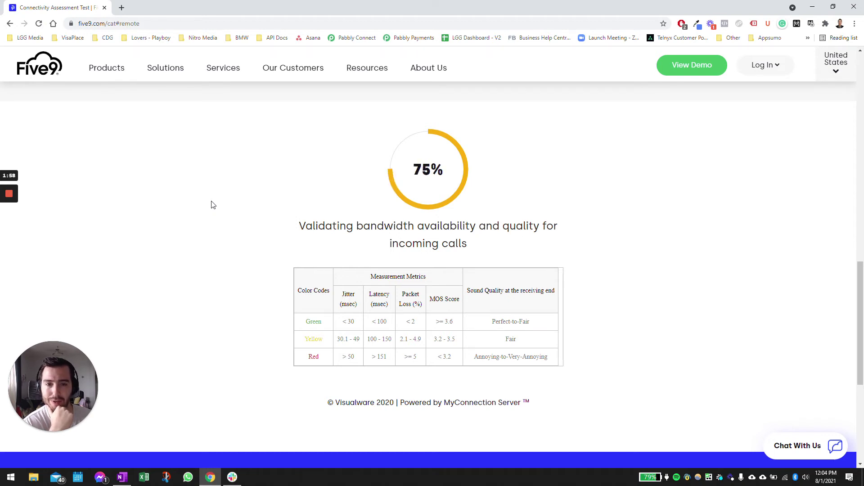
{"action": "mouse_move", "coordinate": [49, 435]}
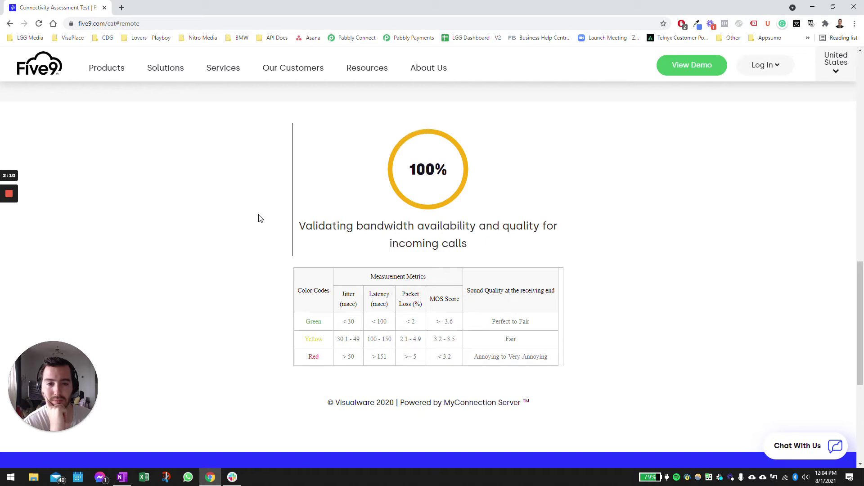
- Let the test continue through its outgoing-calls bandwidth and quality stage
{"action": "left_click", "coordinate": [586, 257]}
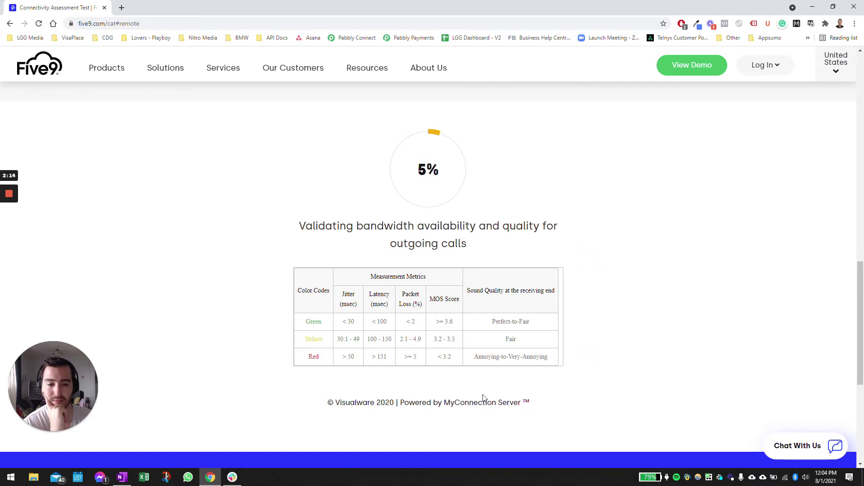
{"action": "left_click", "coordinate": [609, 344]}
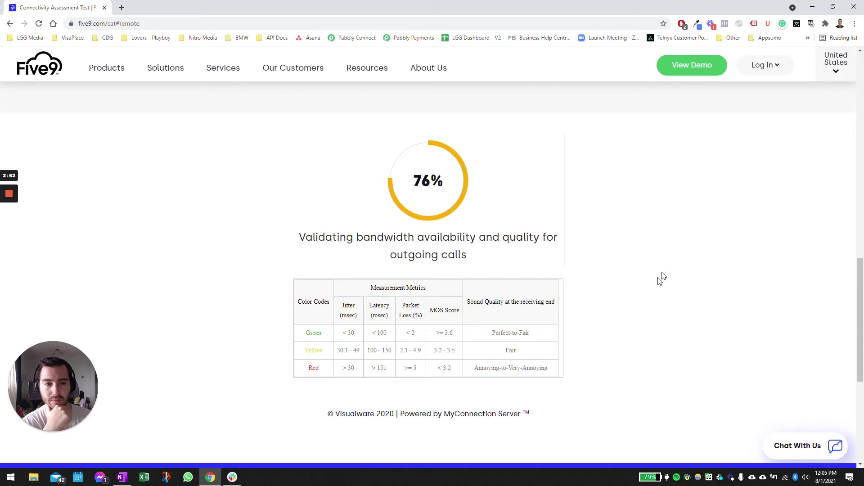
- Wait for results: 10.31/11.96 Mbps bandwidth, MOS 4.2, 19.2/14.5 Mbps speeds, 53ms latency
{"action": "left_click", "coordinate": [476, 394]}
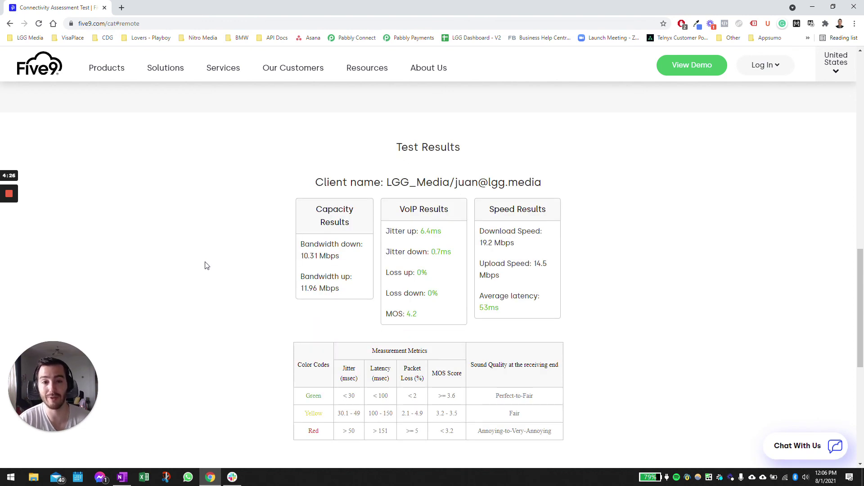
{"action": "scroll", "coordinate": [204, 266], "scroll_direction": "down", "scroll_amount": 1}
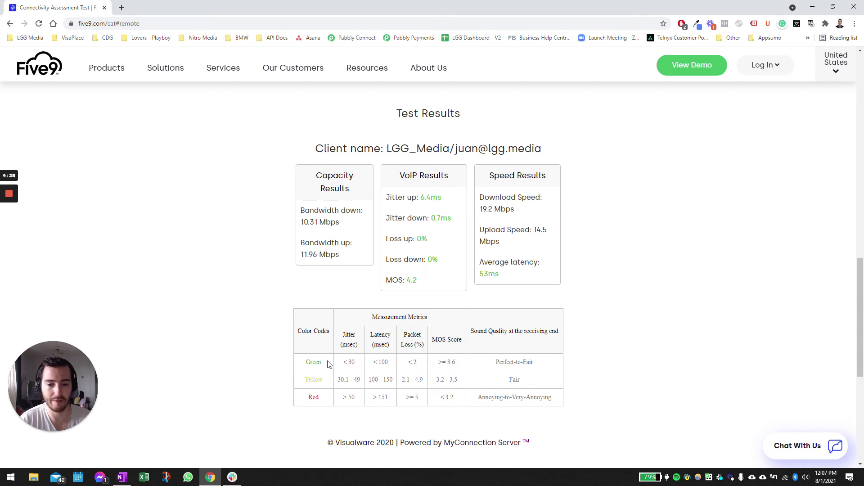
{"action": "left_click_drag", "start_coordinate": [303, 367], "coordinate": [557, 364]}
{"action": "left_click", "coordinate": [557, 363]}
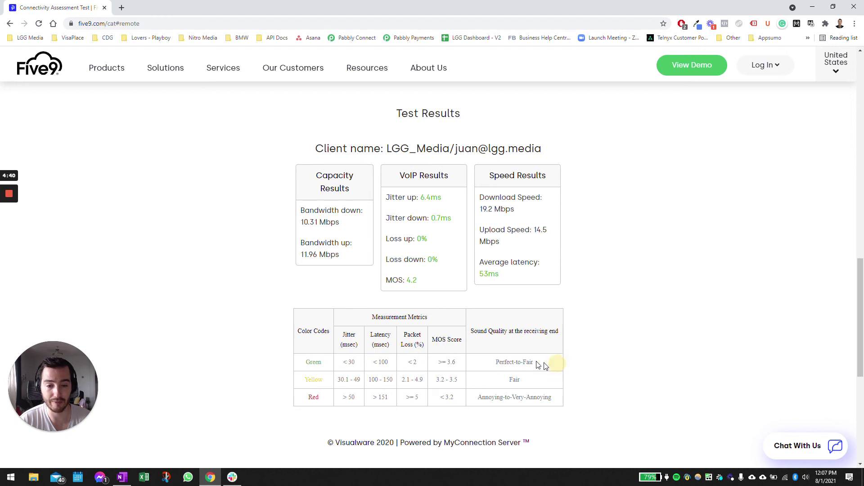